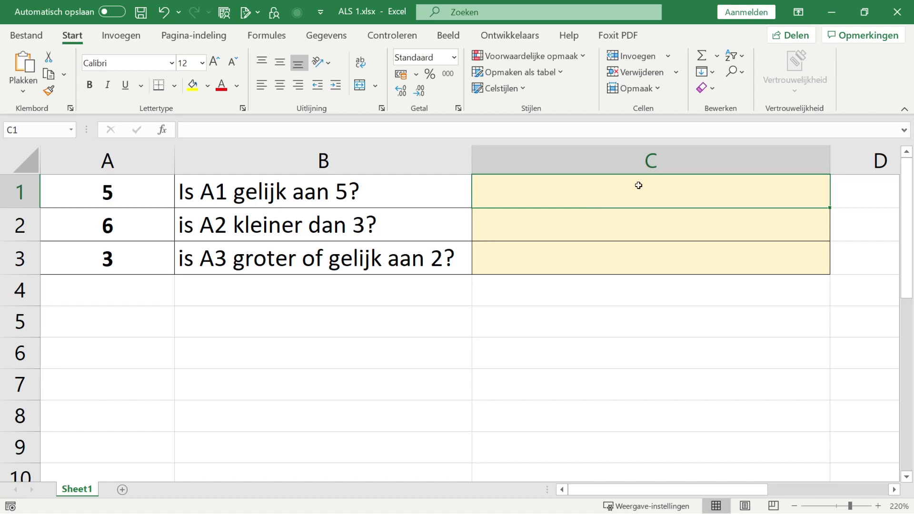
Start an ALS formula in C1 with the logical test A1=5
type("=ALS")
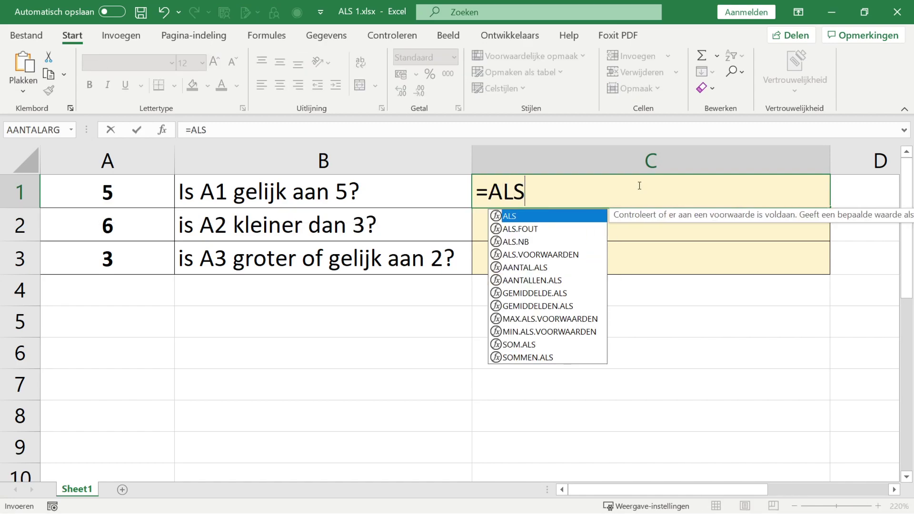
type("(")
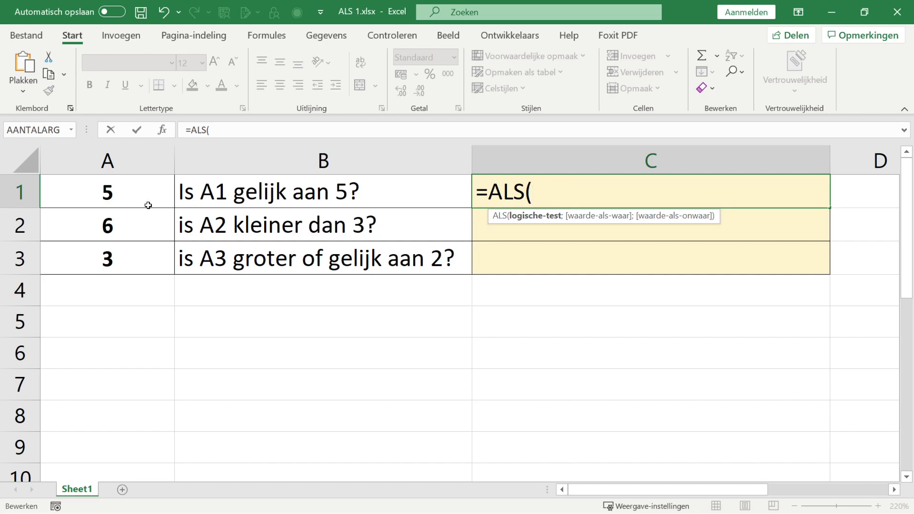
left_click(110, 189)
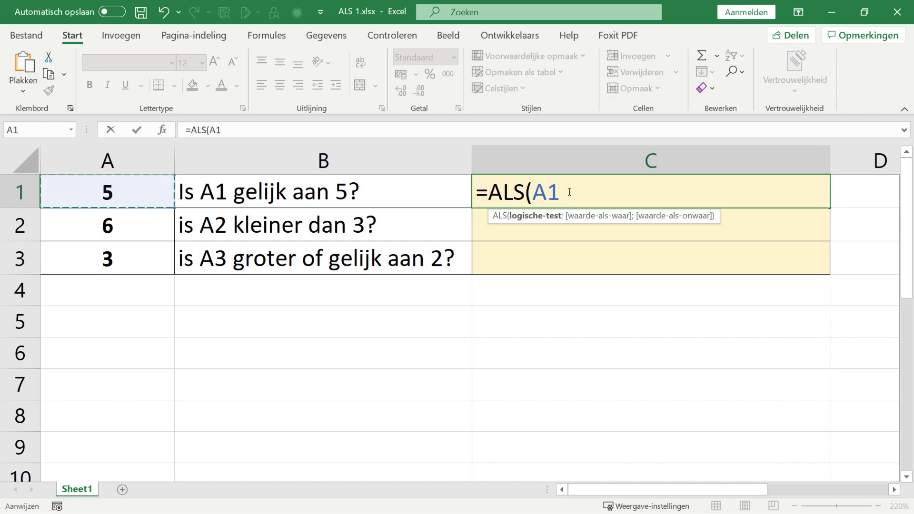
type("=")
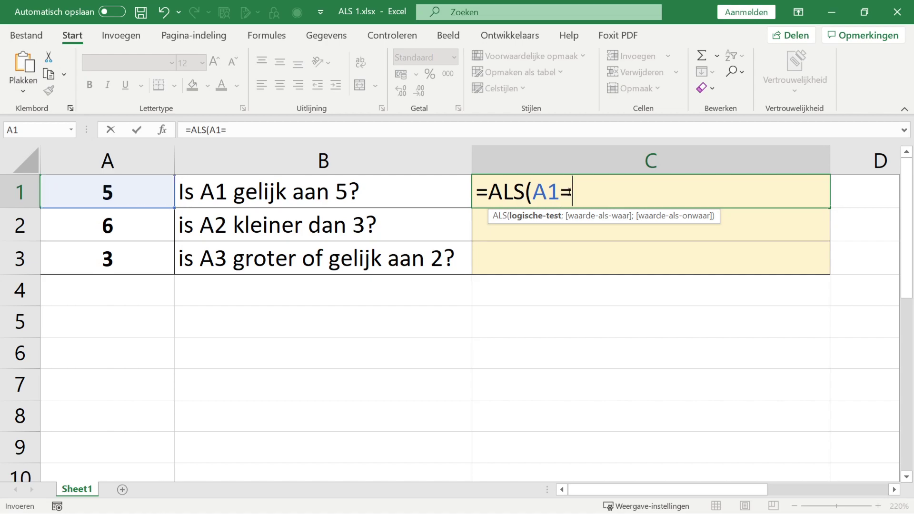
left_click_drag(562, 192, 574, 193)
left_click(570, 193)
double_click(555, 193)
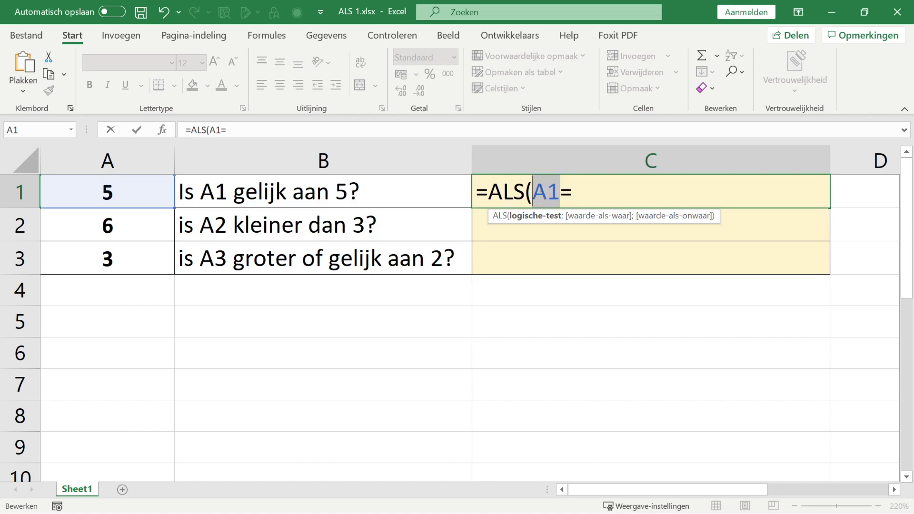
double_click(567, 193)
left_click(584, 189)
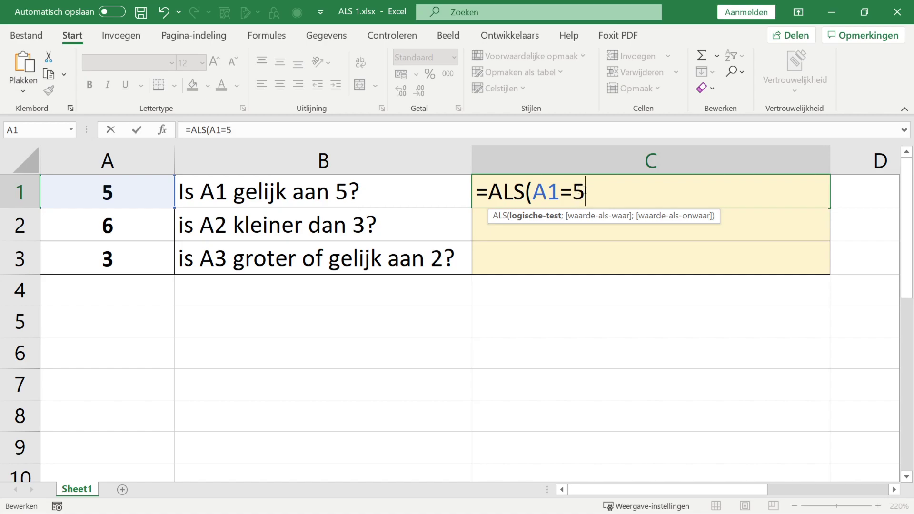
double_click(546, 188)
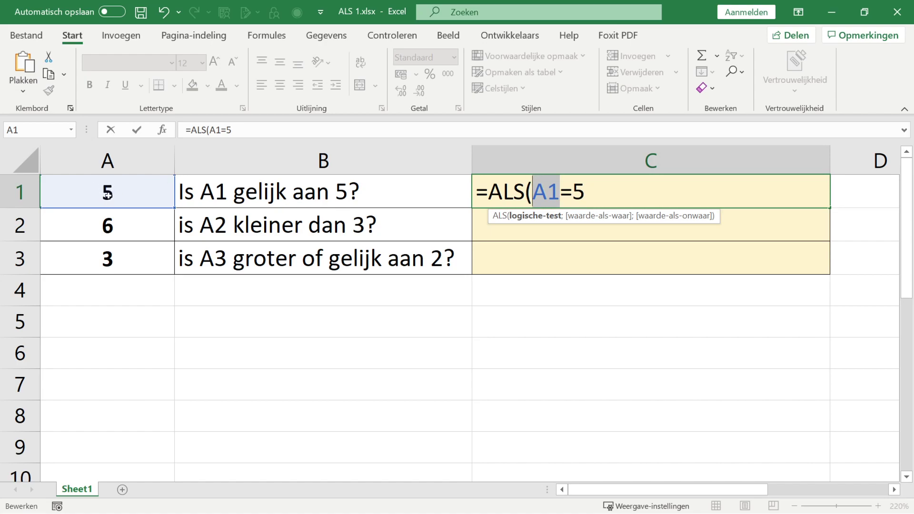
double_click(567, 190)
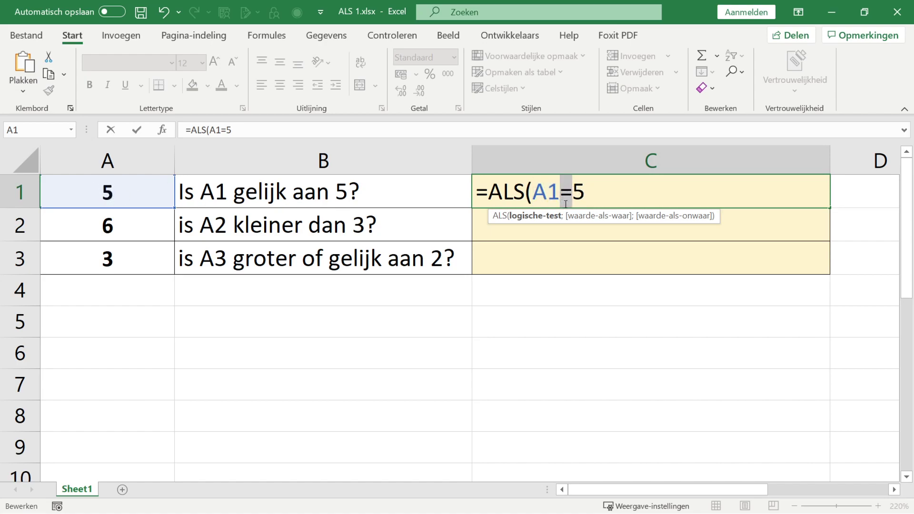
double_click(577, 191)
key("Right")
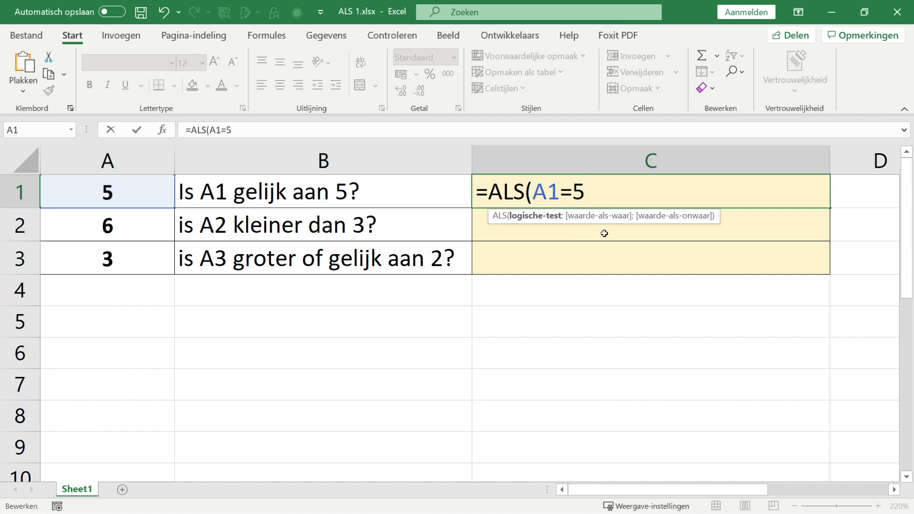
Add "Ja" as the value-if-true argument of the ALS formula in C1
left_click_drag(598, 195, 534, 193)
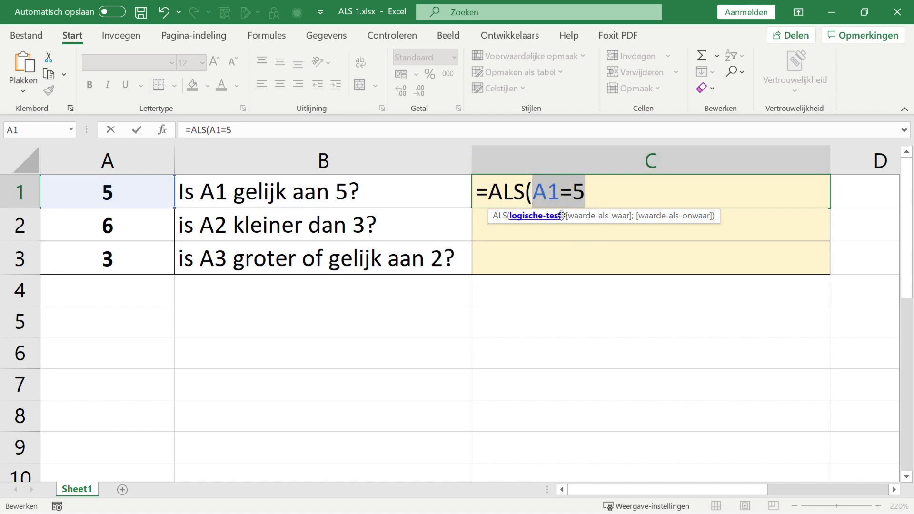
left_click(615, 197)
type(";")
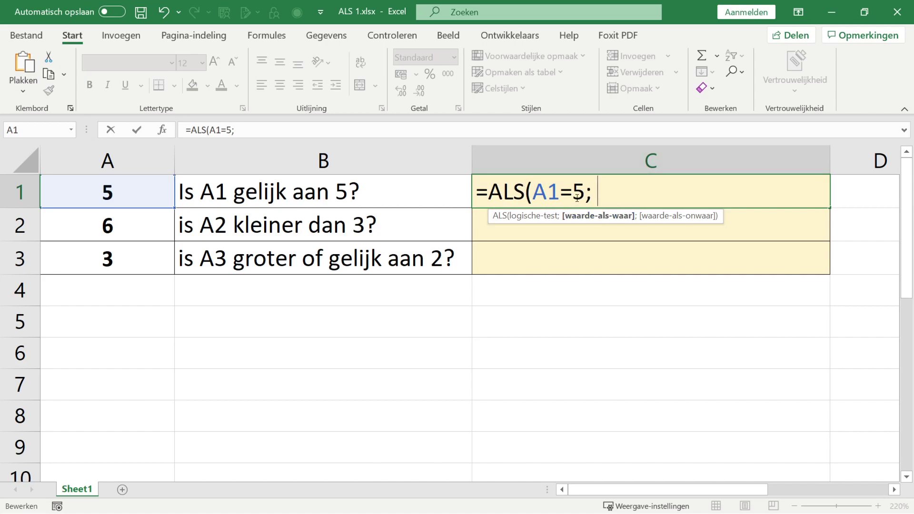
left_click_drag(585, 198, 532, 200)
left_click(593, 217)
type("\"Ja\"")
left_click_drag(637, 187, 598, 191)
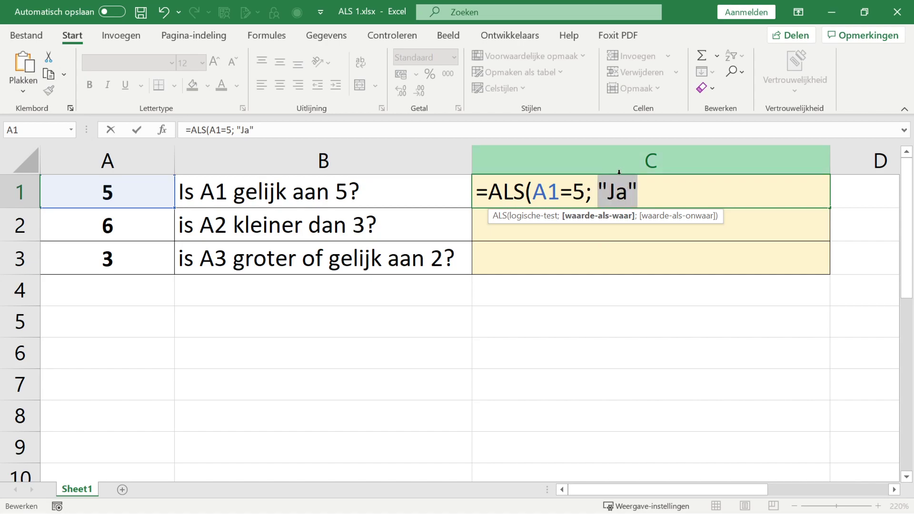
left_click(642, 191)
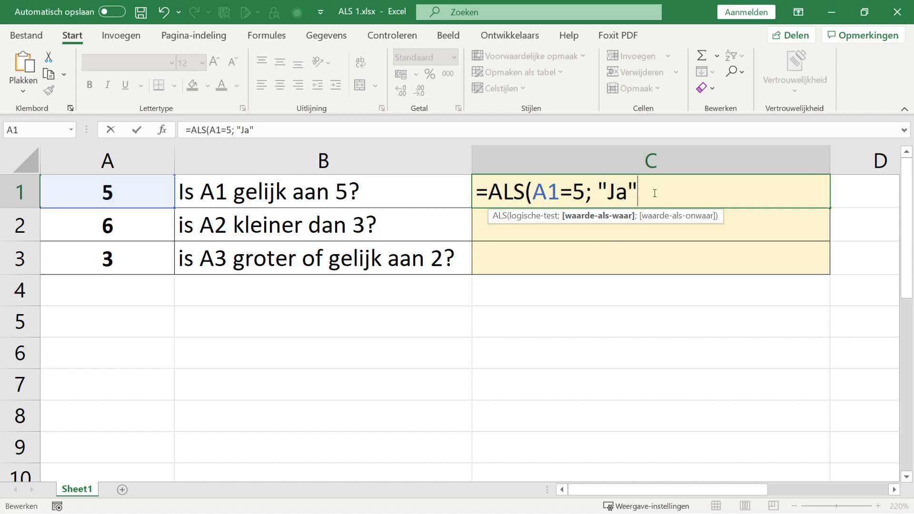
Add "Nee" as the value-if-false argument and complete the formula in C1 as =ALS(A1=5; "Ja"; "Nee")
type(";")
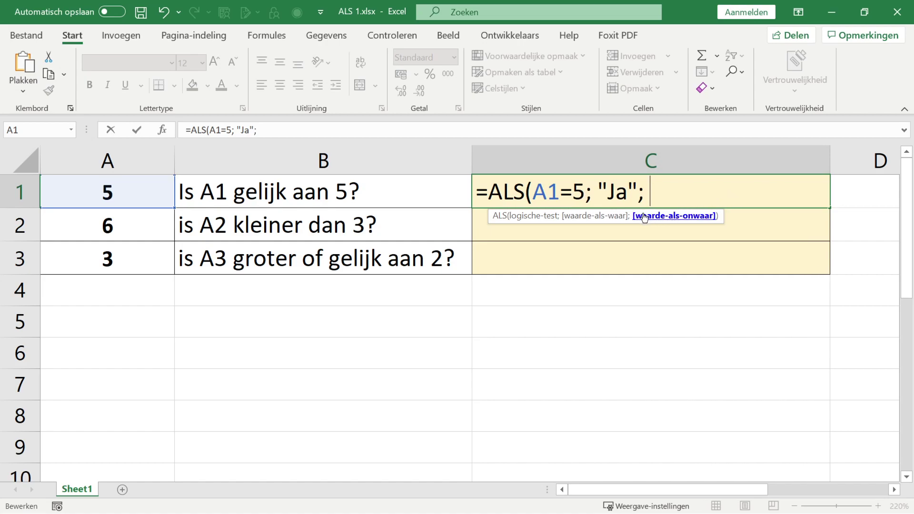
left_click_drag(589, 191, 539, 193)
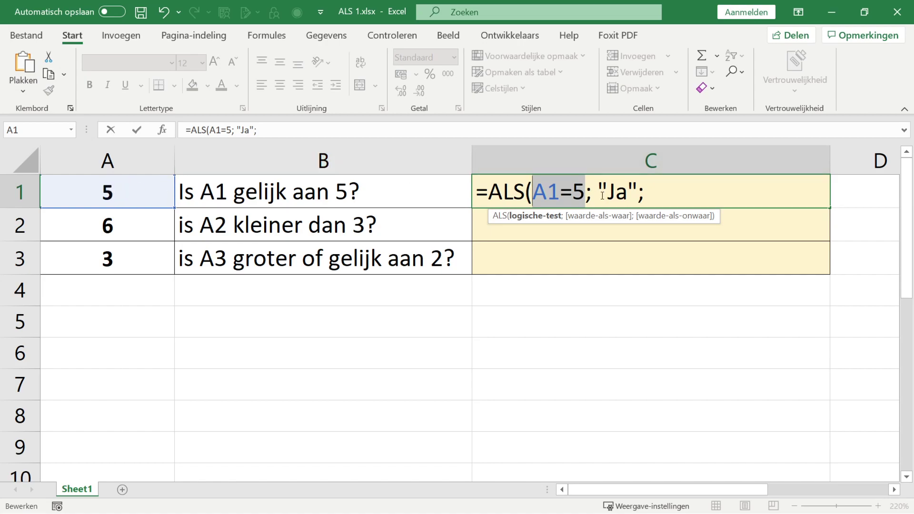
left_click(660, 190)
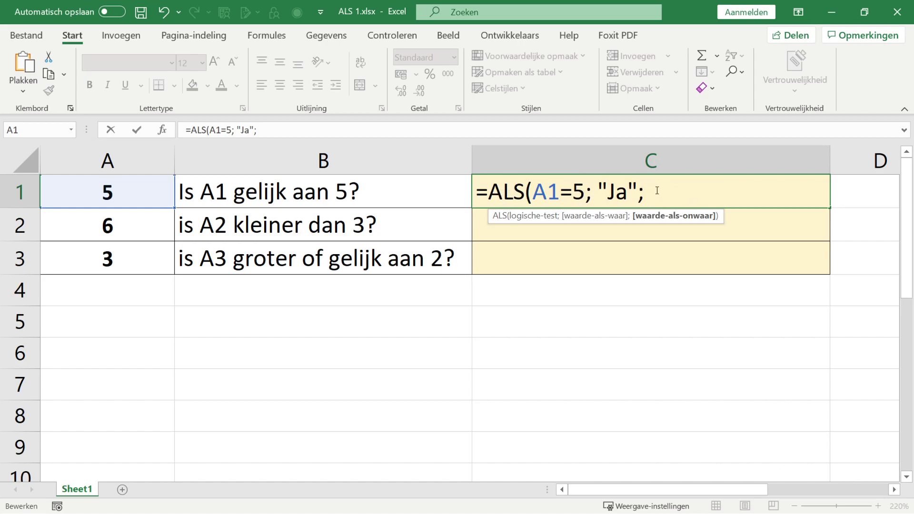
type("\"")
type("Nee")
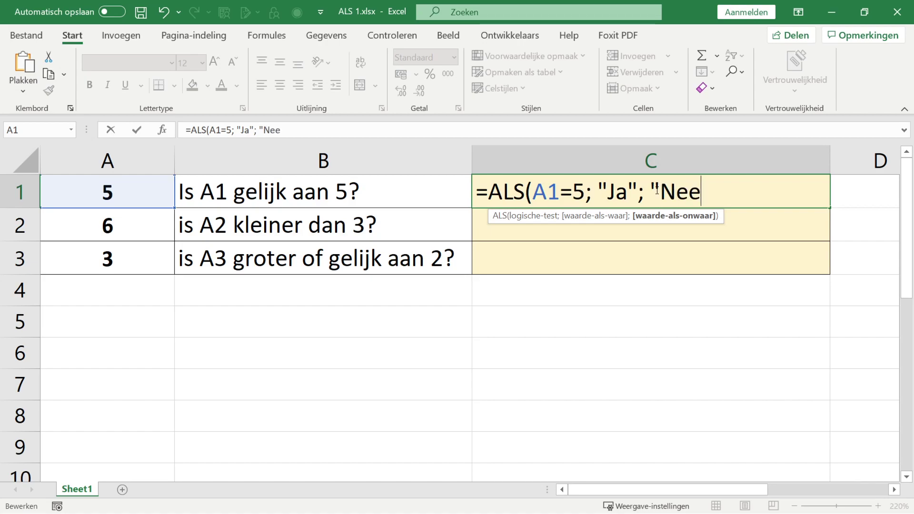
type("\")")
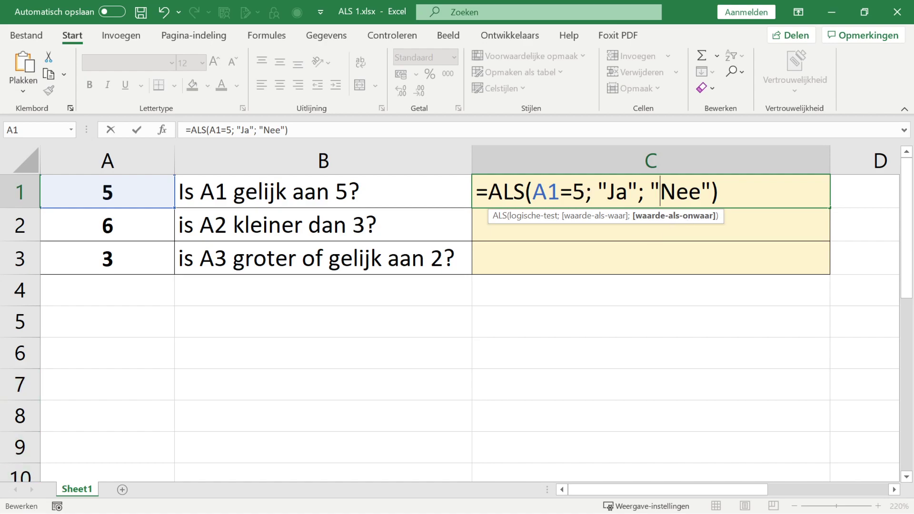
key("Return")
double_click(745, 195)
left_click(743, 196)
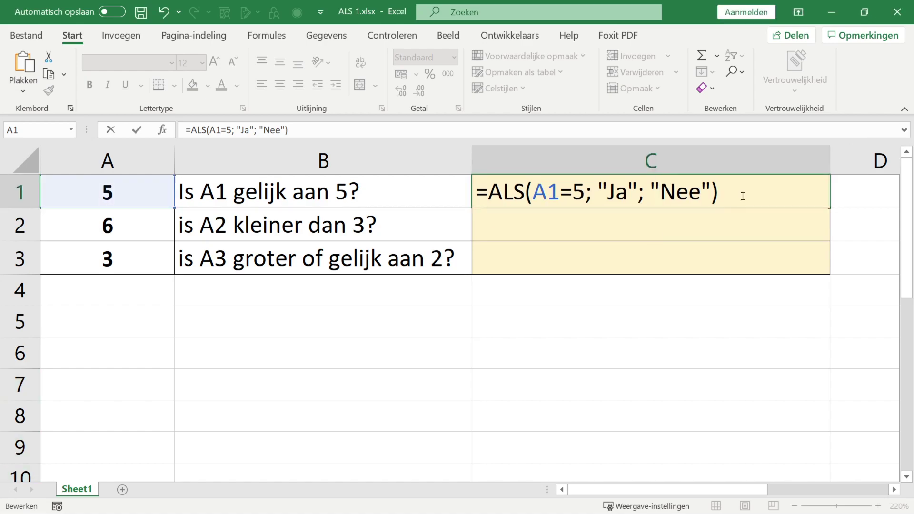
key("Return")
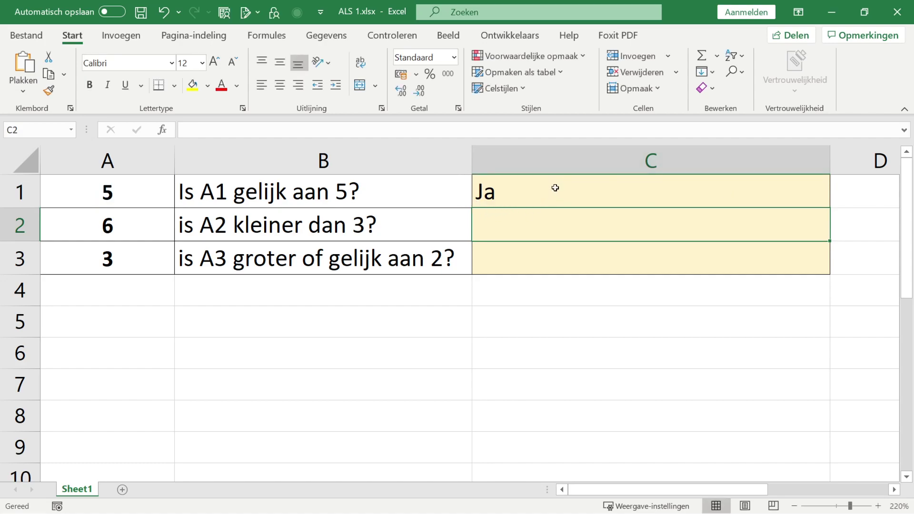
Compare the value in A1 with the logical test inside C1's formula, leaving the formula as it is
left_click(484, 189)
left_click(96, 193)
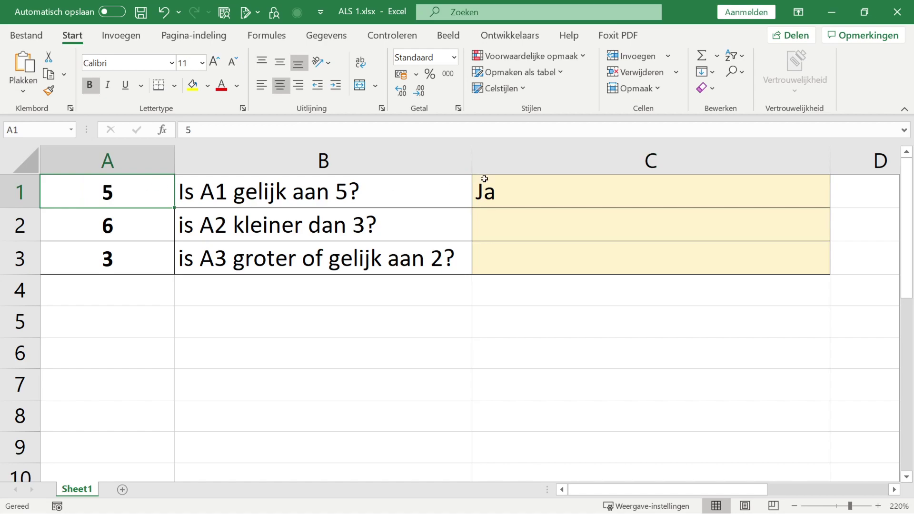
double_click(489, 193)
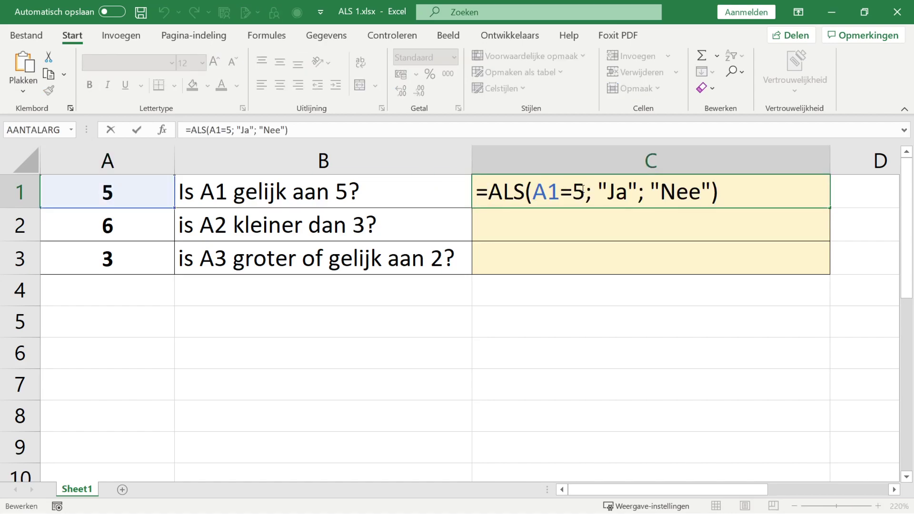
left_click_drag(583, 192, 533, 195)
key("Escape")
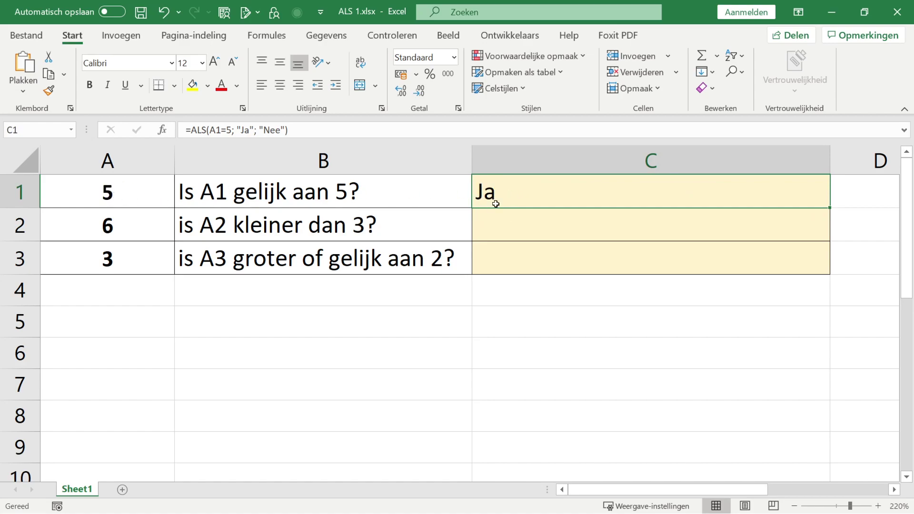
Set the value in A1 to 4 to test the formula in C1
left_click(123, 185)
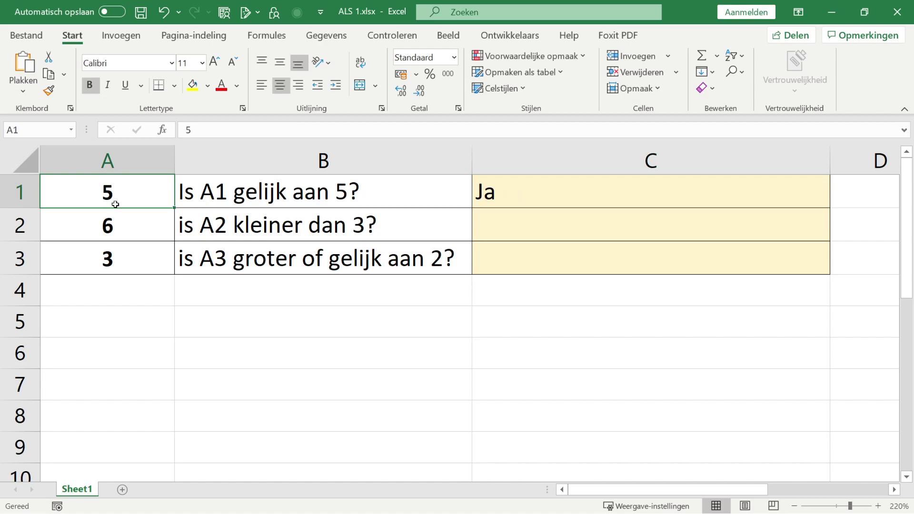
type("4")
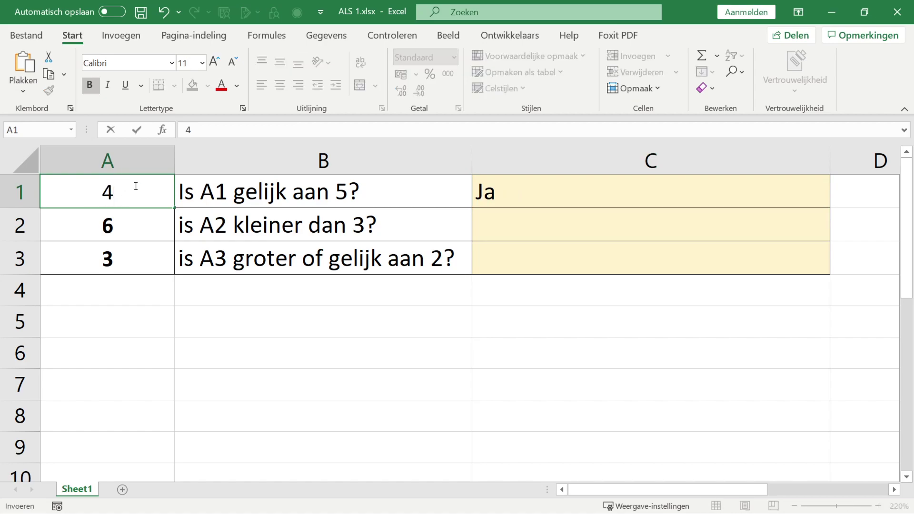
key("Return")
left_click(134, 190)
Examine the logical test and the value-if-false argument of C1's formula for the new A1 value
double_click(476, 190)
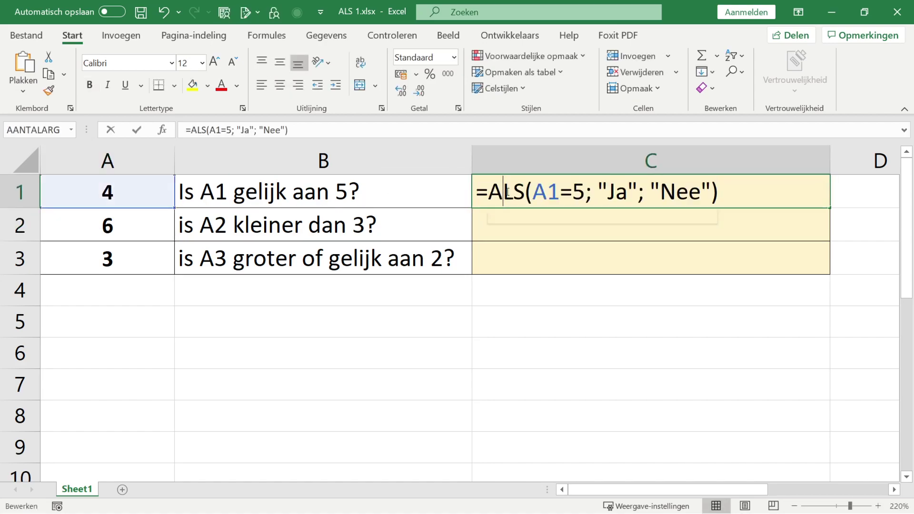
left_click_drag(533, 191, 577, 187)
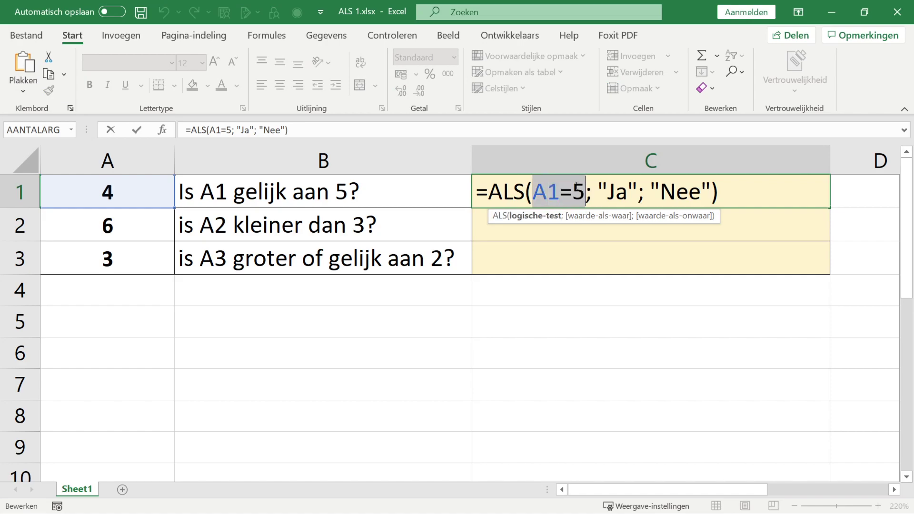
double_click(542, 194)
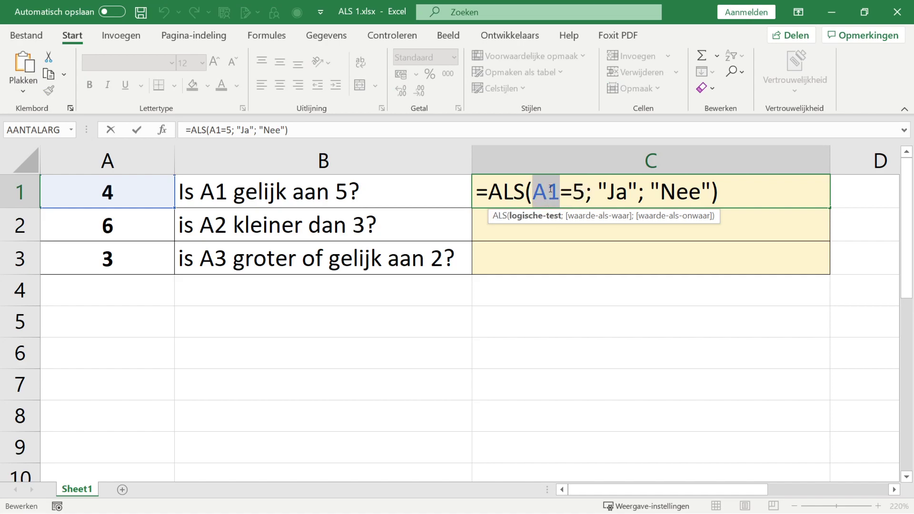
left_click_drag(561, 191, 584, 192)
left_click(673, 190)
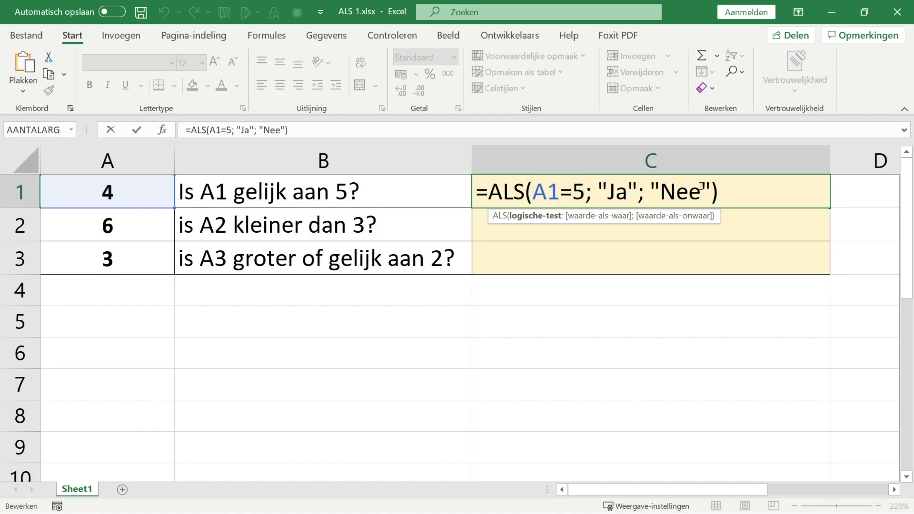
key("ctrl+Return")
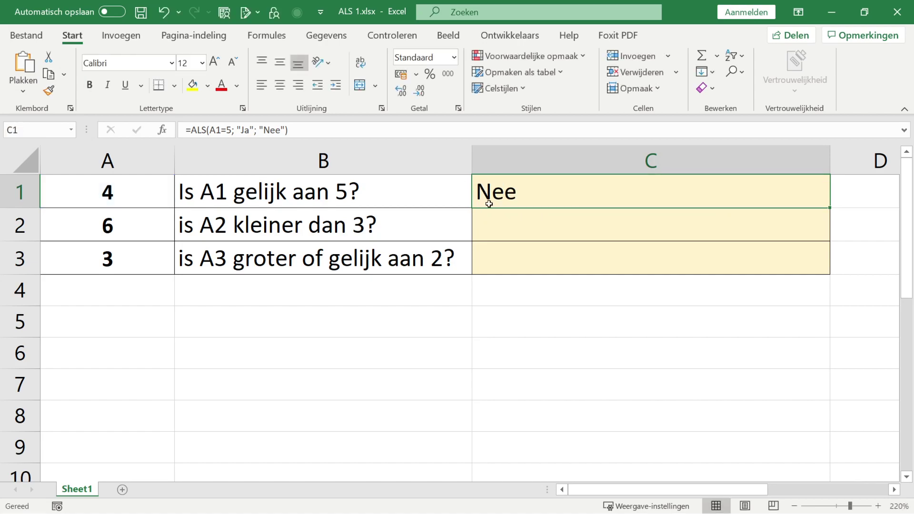
Start an ALS formula in C2 with a logical test that begins with A2 and the less-than operator
left_click(524, 223)
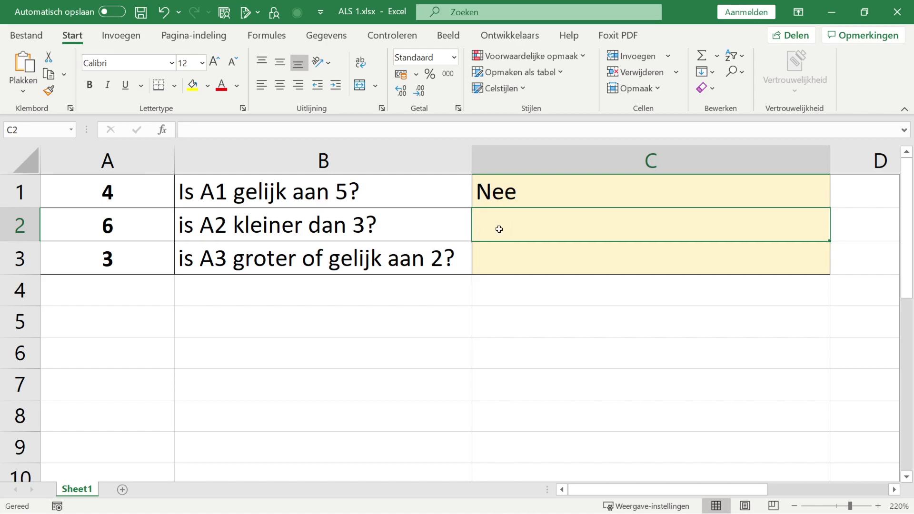
type("=ALS(")
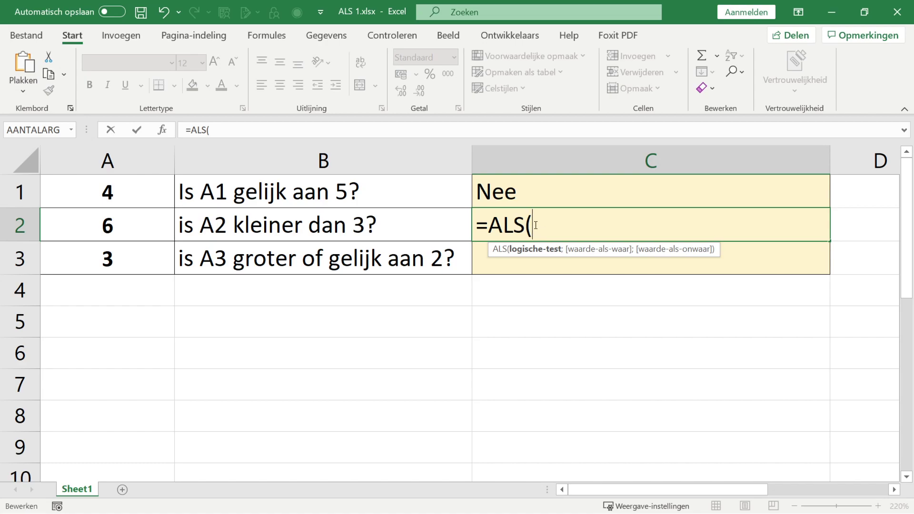
left_click(119, 223)
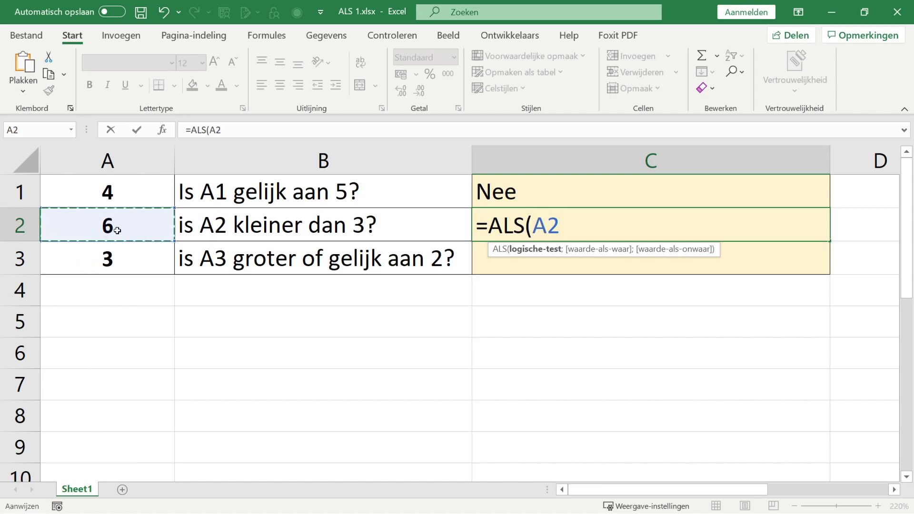
left_click(579, 225)
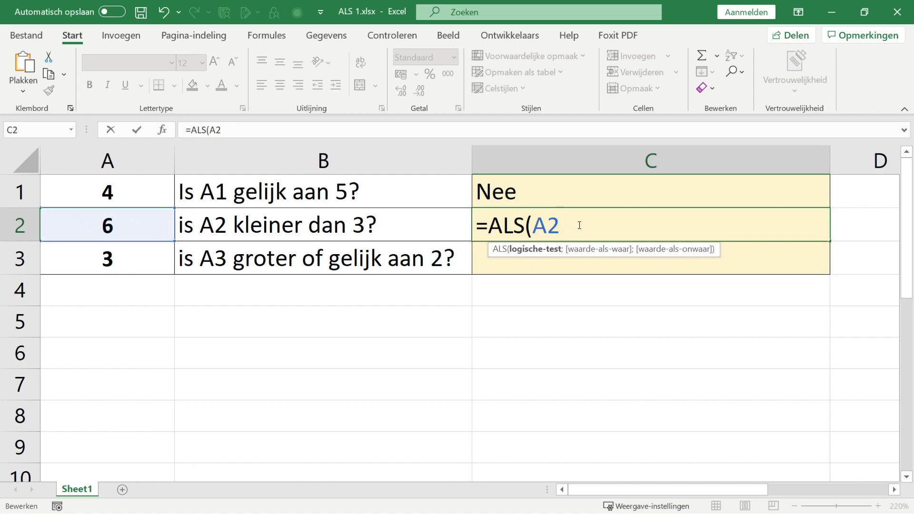
type("<")
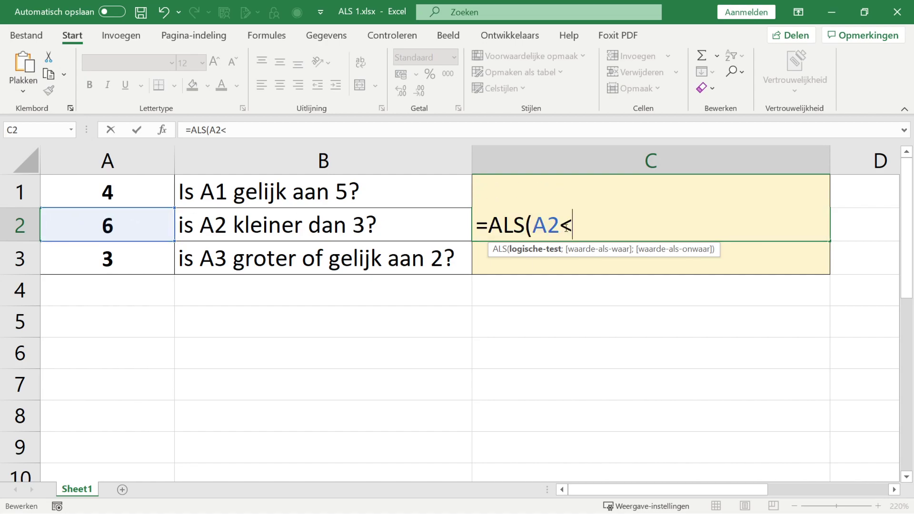
Complete the logical test in C2's formula as A2<3 to match the question in B2
left_click_drag(564, 224, 576, 224)
left_click(579, 226)
double_click(550, 225)
double_click(566, 225)
left_click(616, 229)
type("3")
left_click_drag(538, 225, 562, 224)
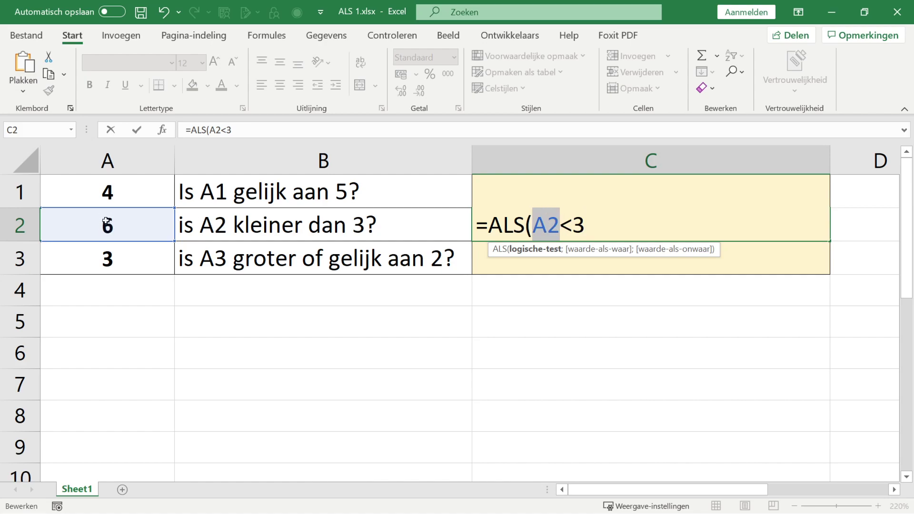
left_click_drag(561, 225, 587, 223)
left_click(586, 226)
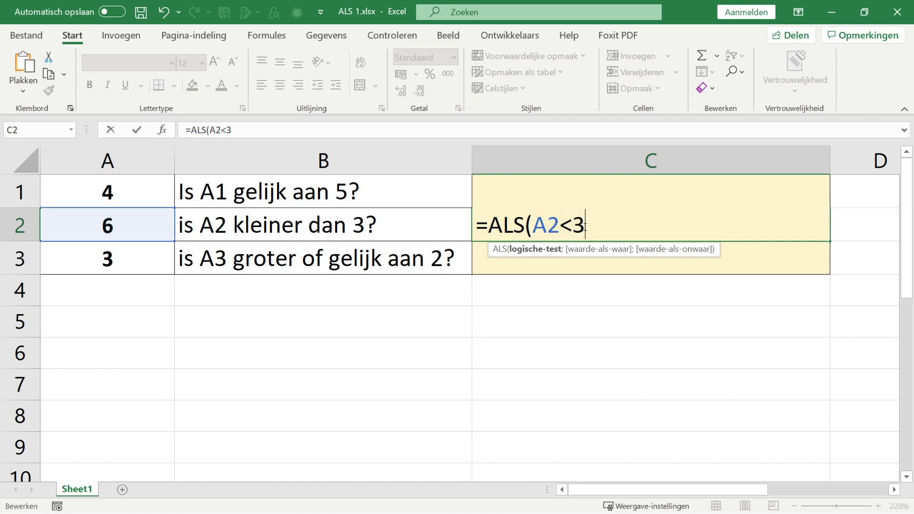
Add "Ja" and "Nee" as the true and false values and complete C2's formula as =ALS(A2<3; "Ja"; "Nee")
type(";")
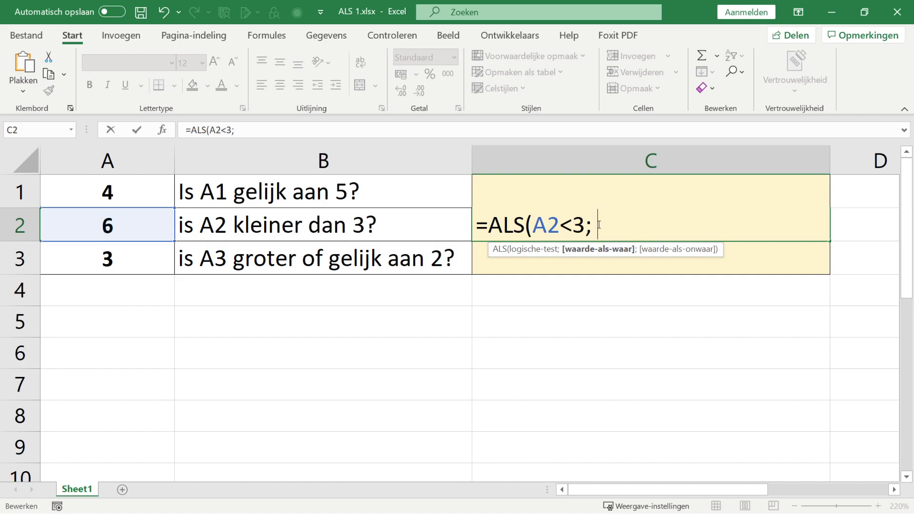
type("\"Ja\"; \"nee\"")
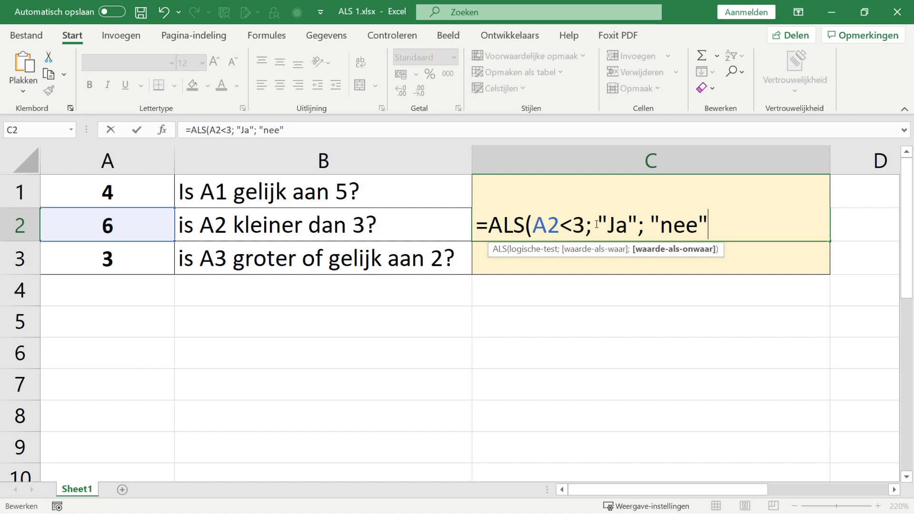
key("Left")
key("Left")
key("Left")
key("shift+Left")
type("N")
key("End")
type(")")
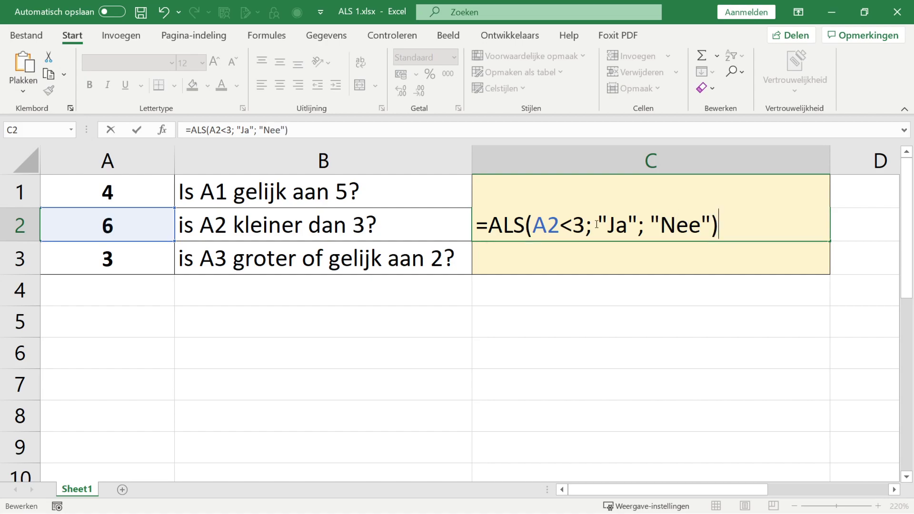
key("Return")
left_click(597, 224)
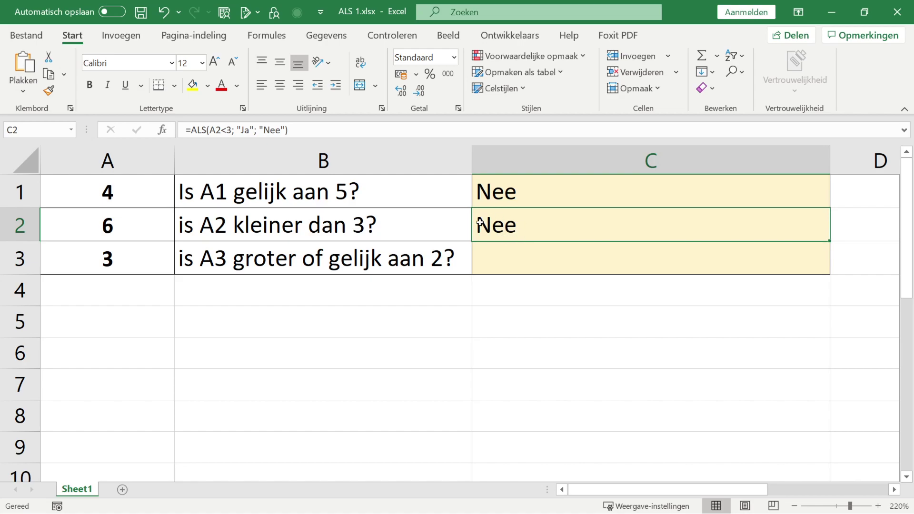
Set the value in A2 to 1 to test the formula in C2
left_click(113, 219)
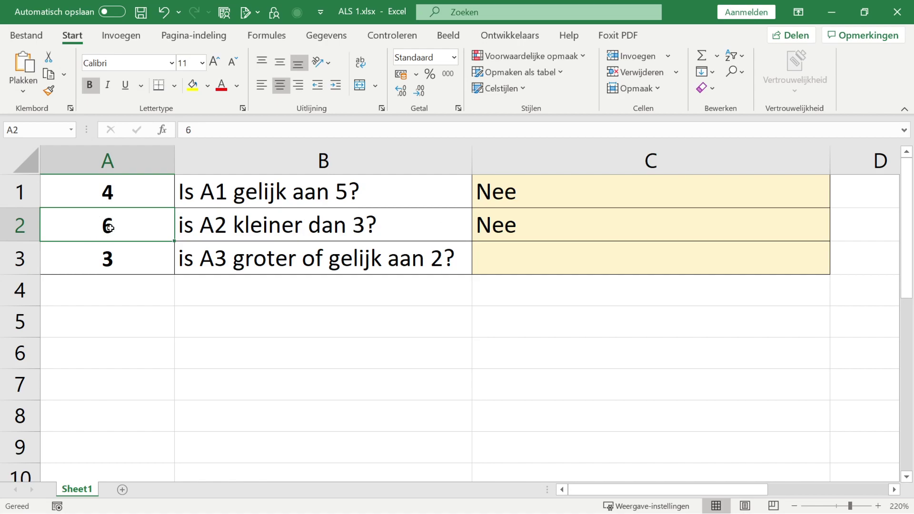
type("1")
key("Return")
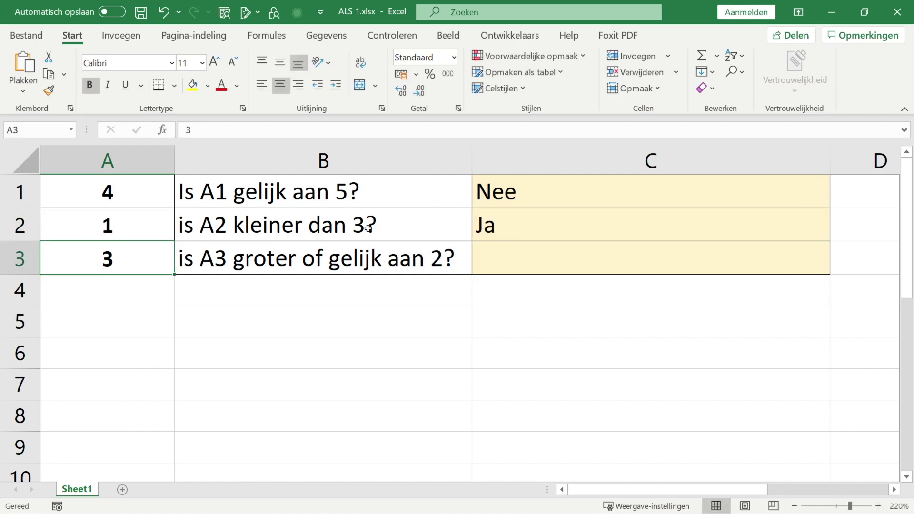
Examine the logical test and the value-if-true argument of C2's formula for the new A2 value
left_click(504, 237)
double_click(503, 234)
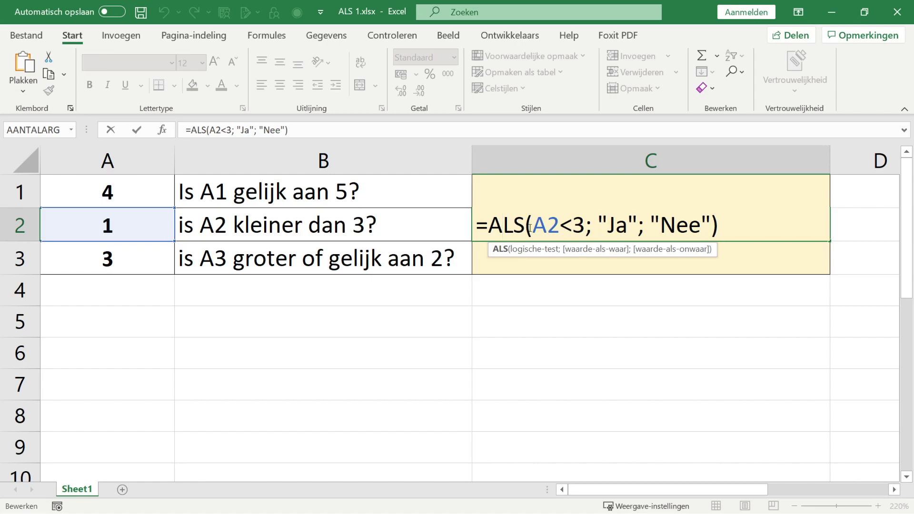
left_click_drag(536, 226, 560, 224)
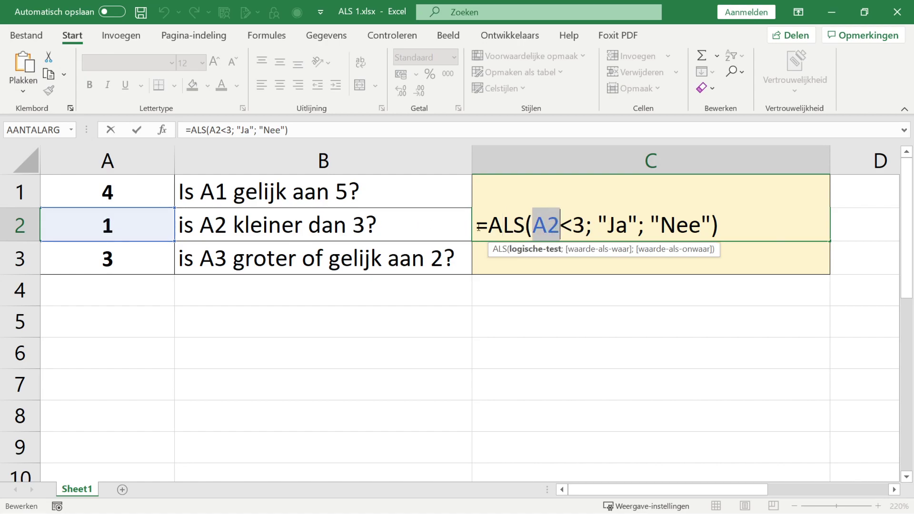
left_click_drag(560, 225, 616, 223)
left_click(585, 225)
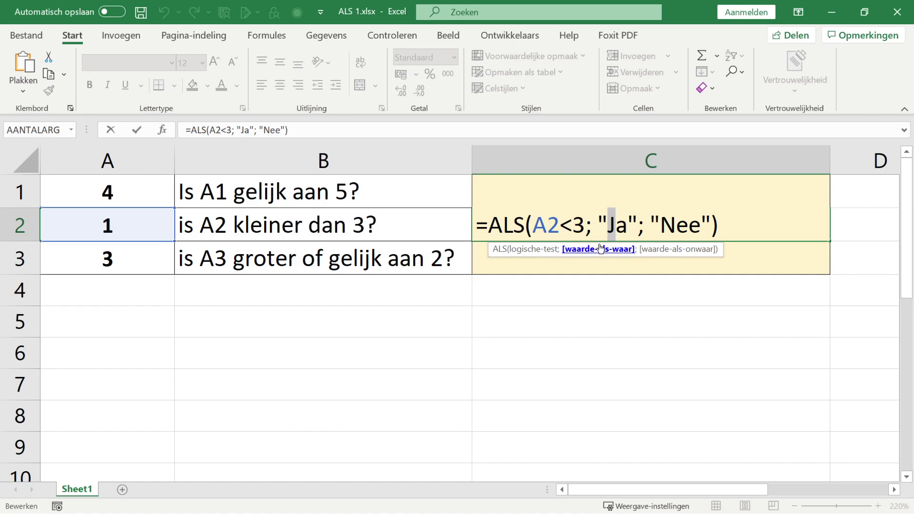
left_click_drag(598, 224, 638, 218)
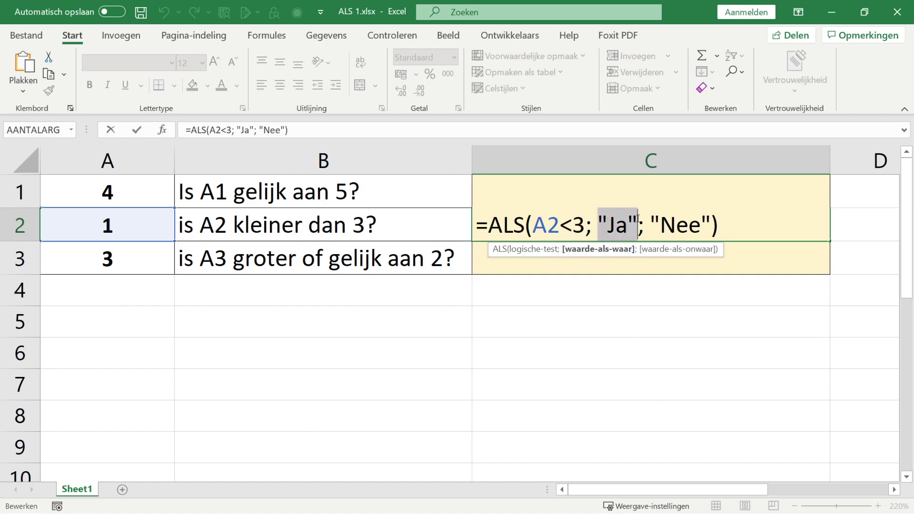
left_click(619, 224)
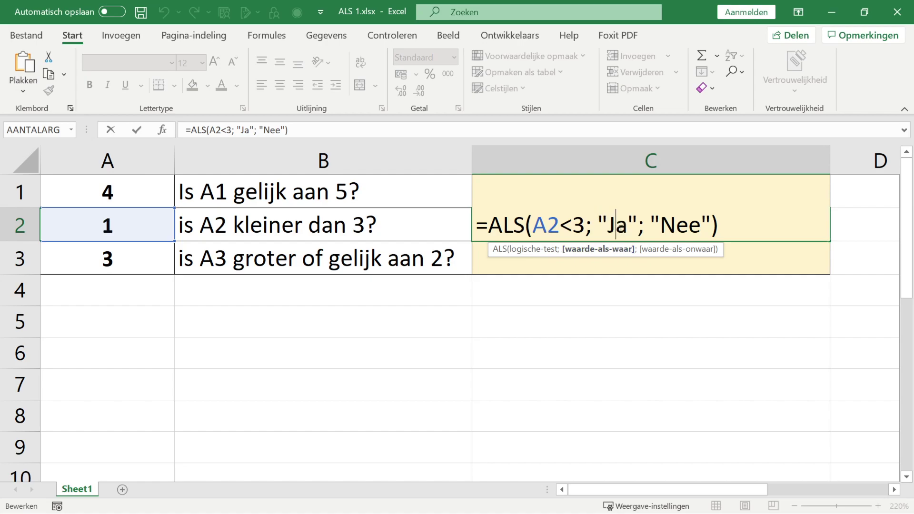
Review the three arguments of C2's formula and the semicolons that separate them, leaving the formula as it is
left_click_drag(583, 223, 533, 224)
left_click(602, 222)
left_click_drag(598, 222, 709, 224)
mouse_move(586, 222)
left_mouse_down()
mouse_move(598, 222)
mouse_move(586, 224)
left_mouse_up()
left_click_drag(637, 223, 641, 218)
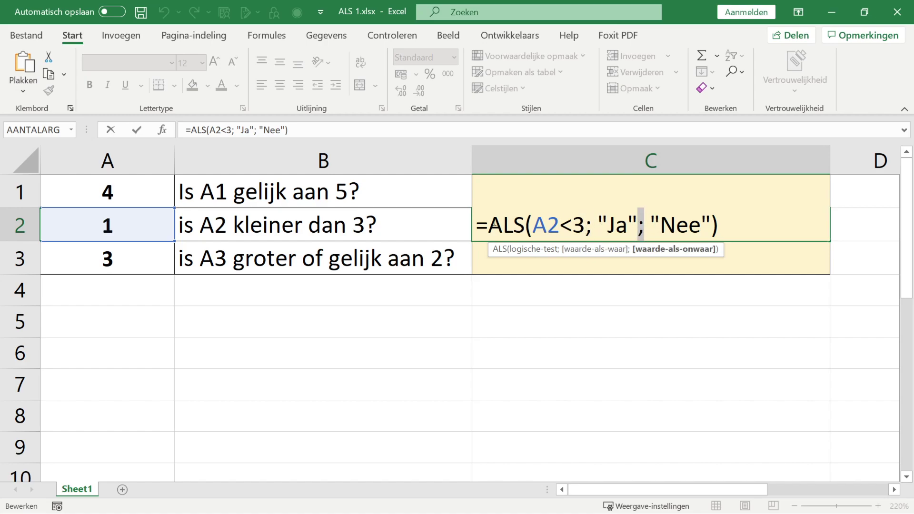
left_click_drag(533, 227, 708, 221)
left_click(732, 226)
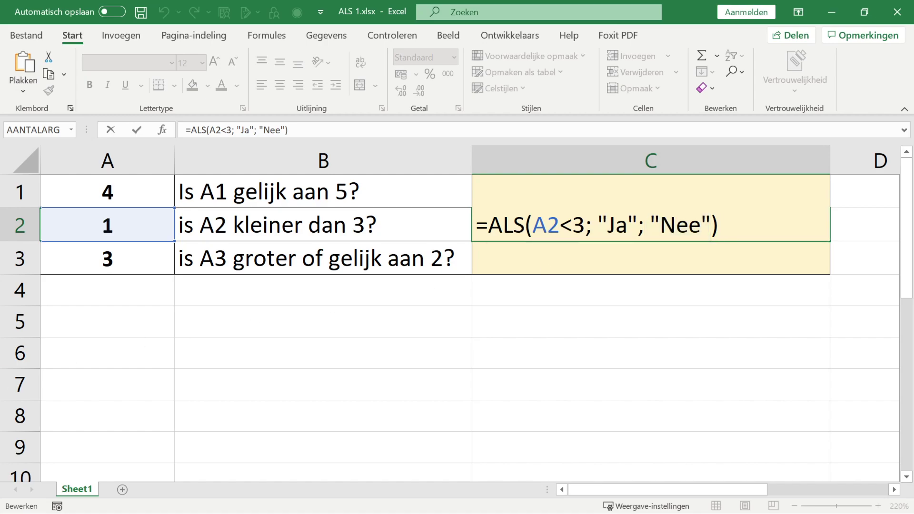